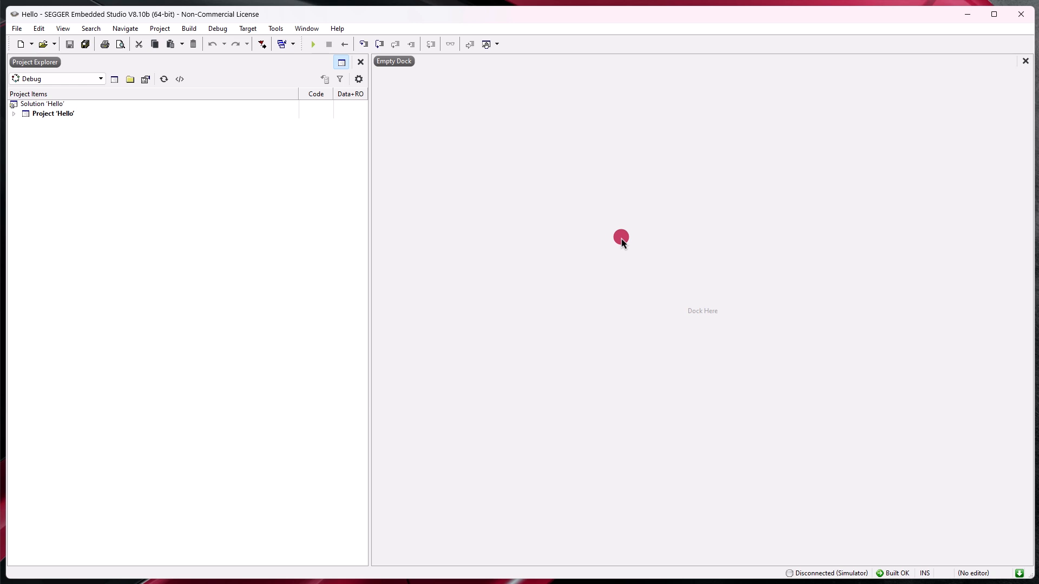
In the building options, define the global macro LintDir=D:\Demo\pclp.windows.2.2\pclp, using the folder path from File Explorer.
{"action": "left_click", "coordinate": [273, 28]}
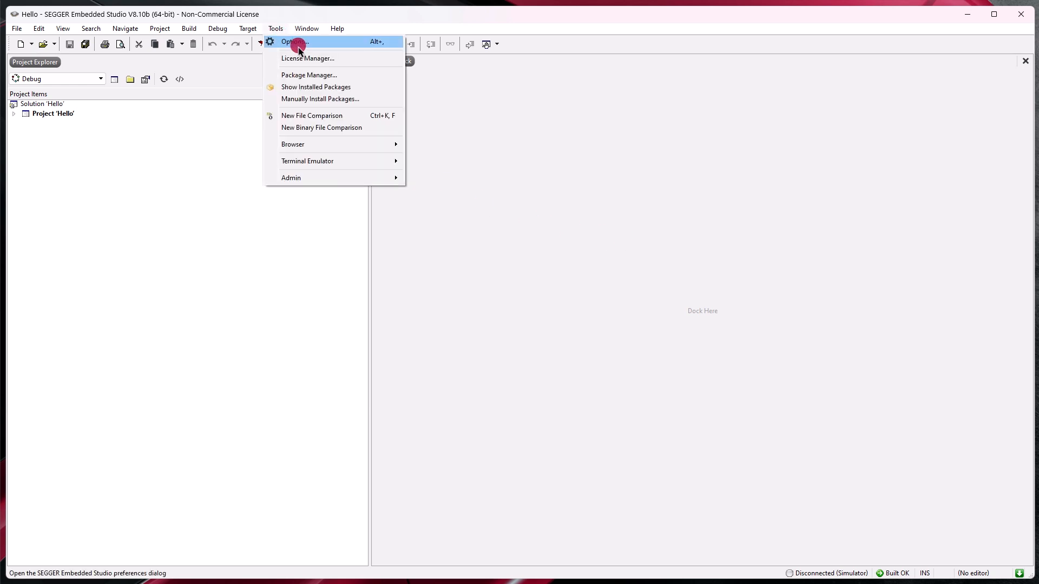
{"action": "left_click", "coordinate": [298, 47]}
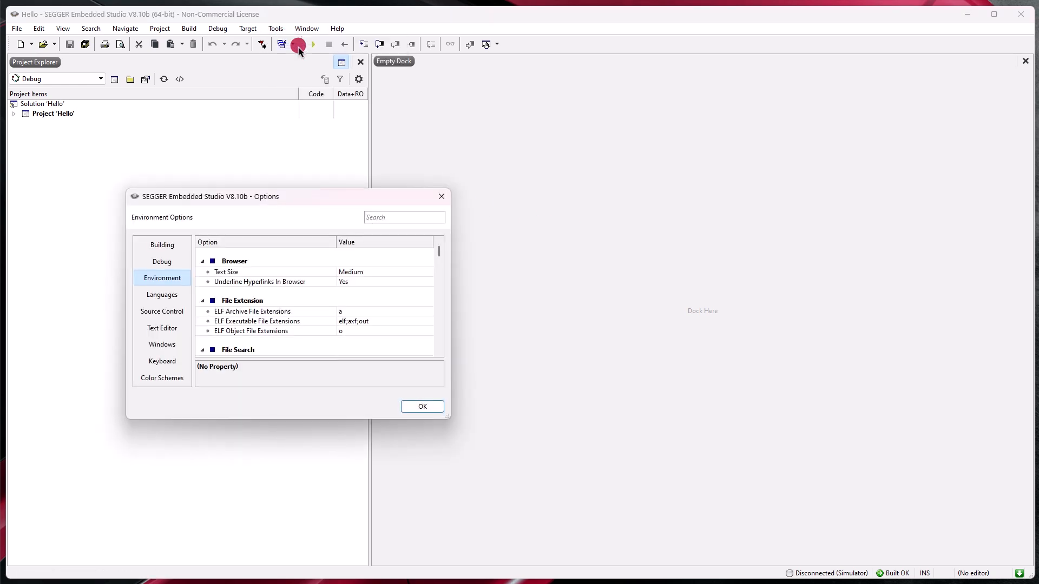
{"action": "left_click", "coordinate": [173, 251]}
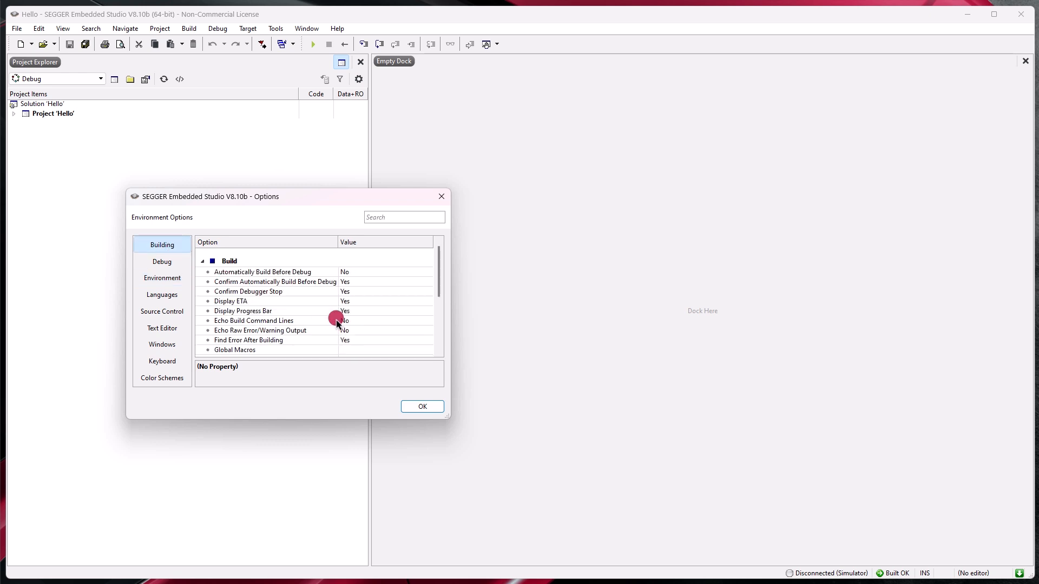
{"action": "scroll", "coordinate": [336, 322], "scroll_direction": "down", "scroll_amount": 1}
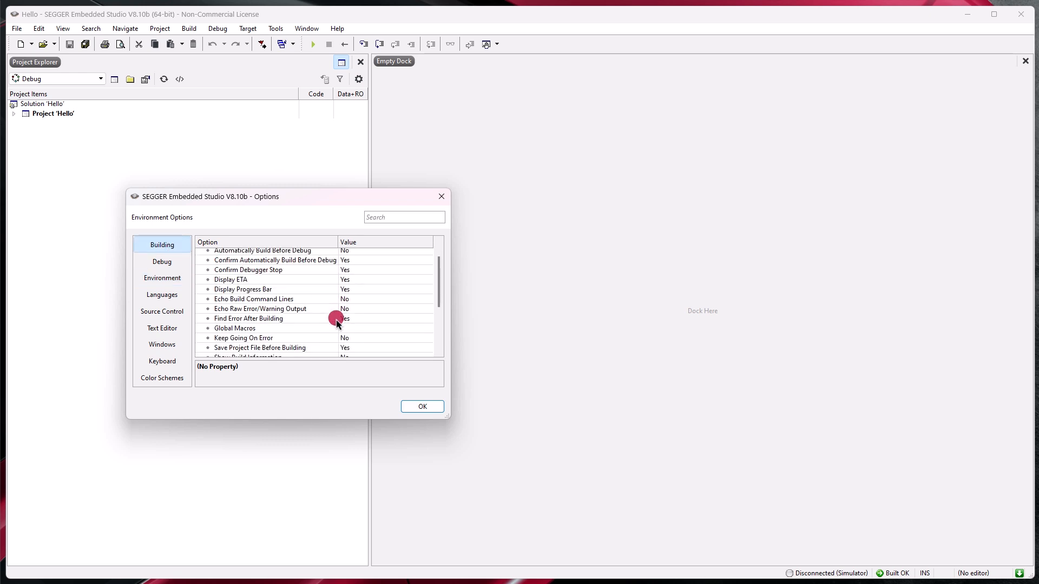
{"action": "double_click", "coordinate": [290, 329]}
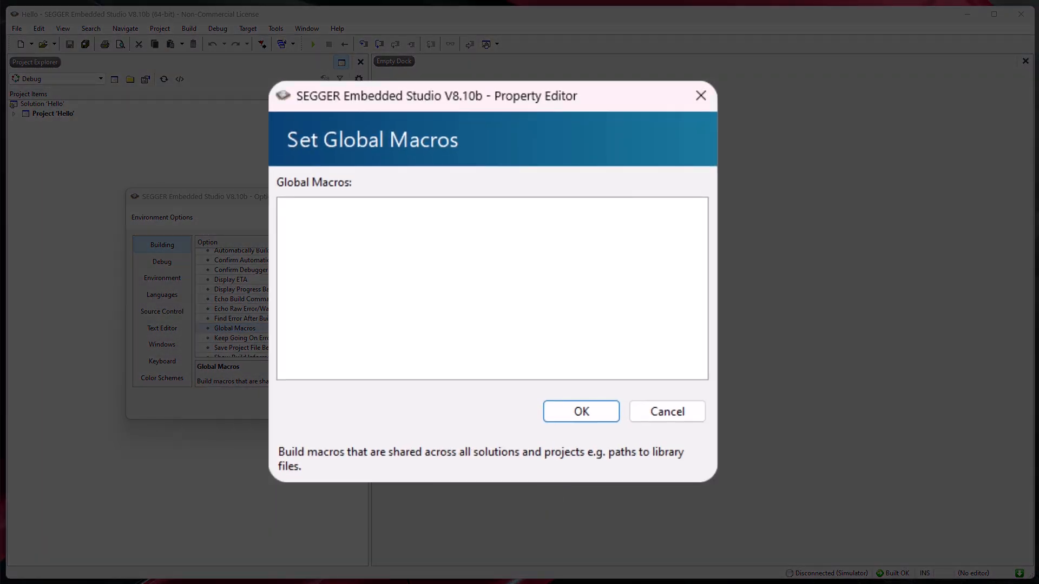
{"action": "type", "text": "LintDir="}
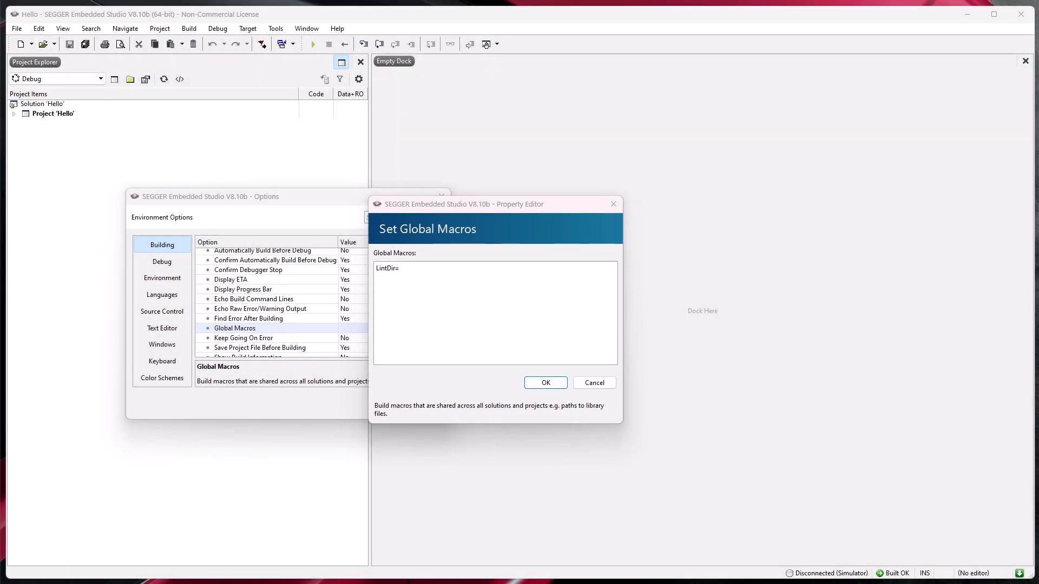
{"action": "key", "text": "alt+Tab"}
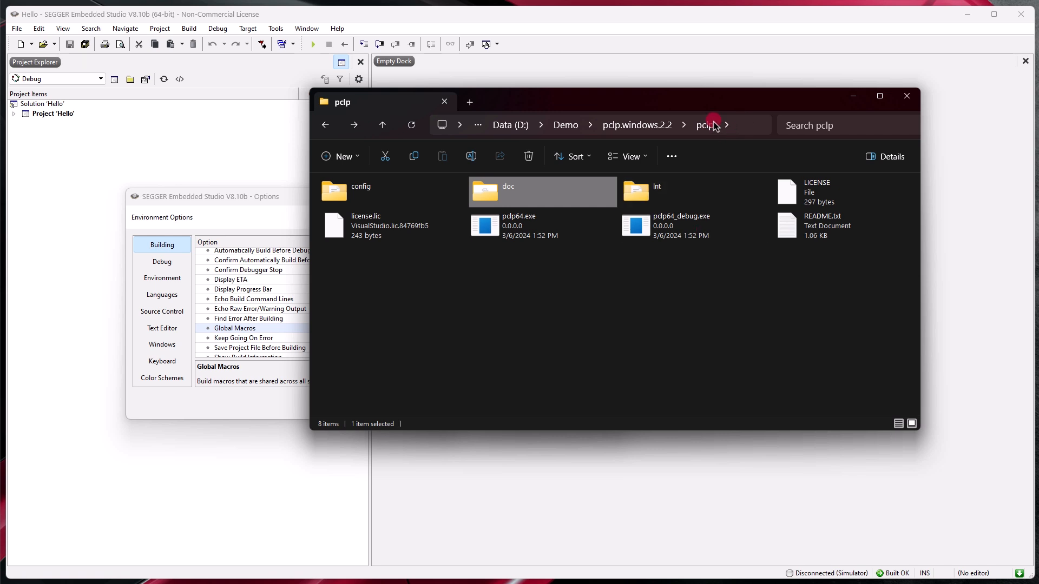
{"action": "left_click", "coordinate": [731, 125]}
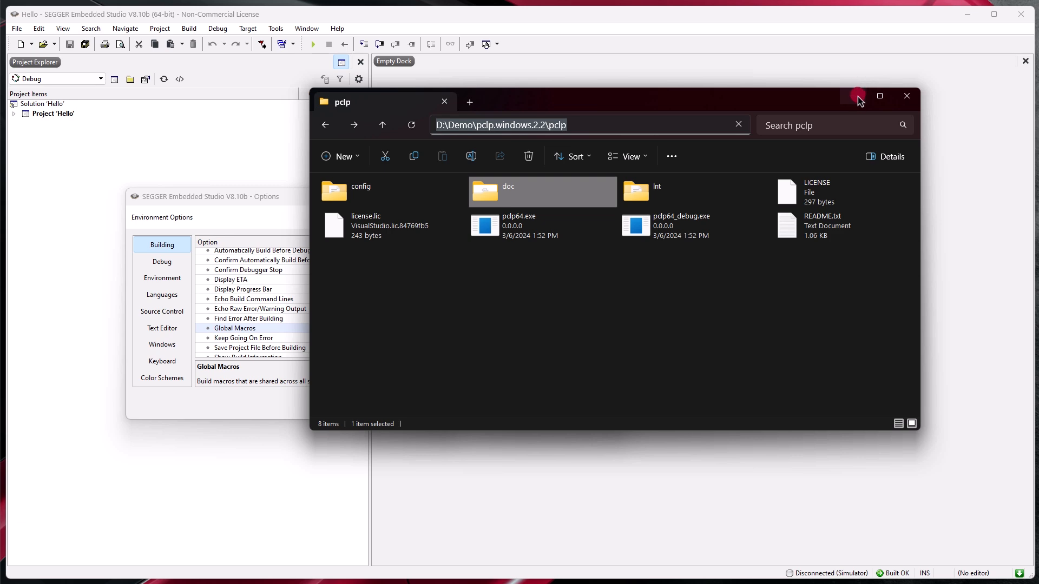
{"action": "left_click", "coordinate": [848, 322]}
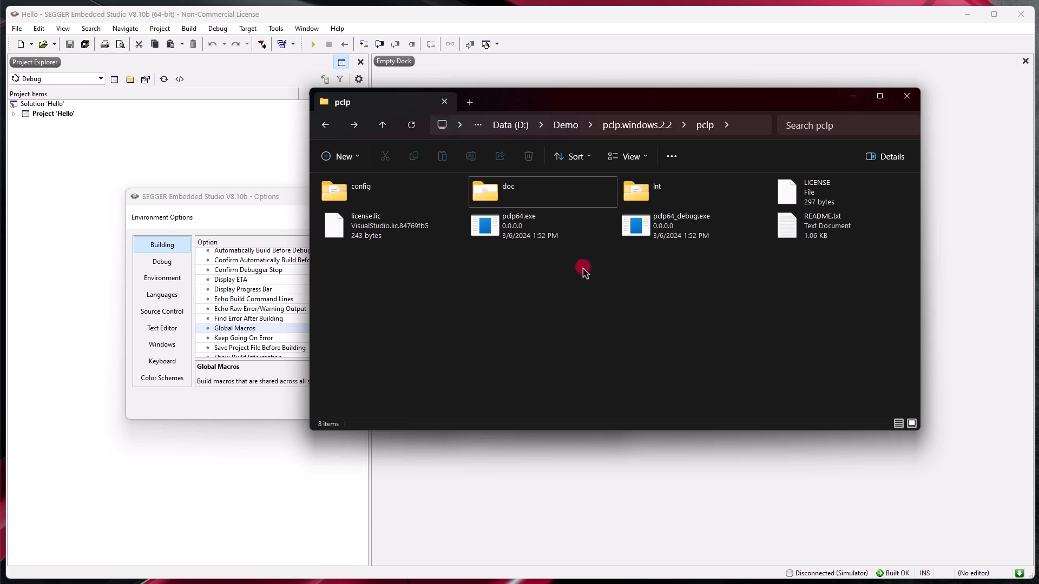
{"action": "left_click", "coordinate": [853, 96]}
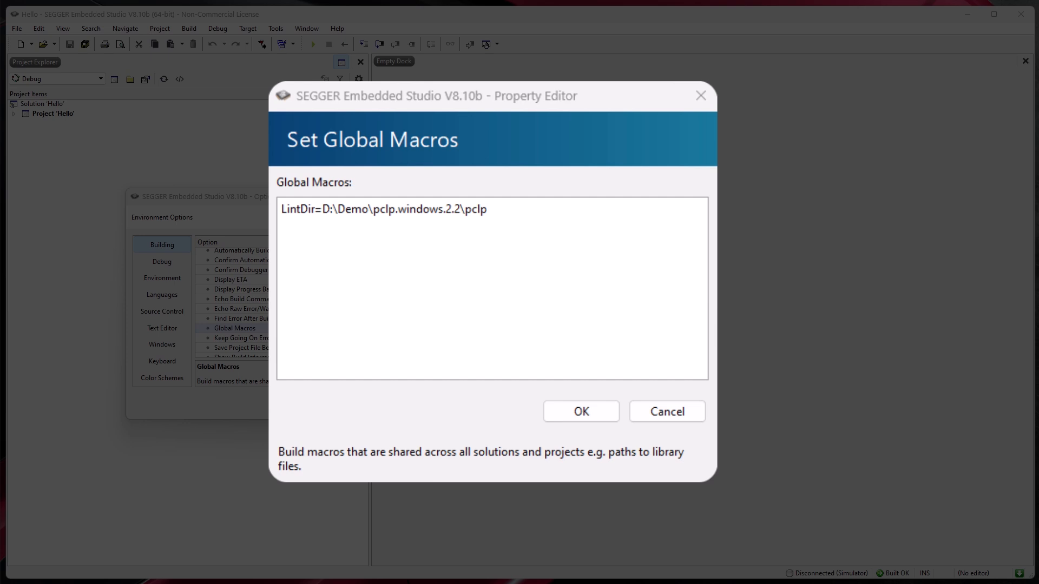
Add a second global macro line, LintExecutable=pclp64.exe, checking the executable's name in the pclp folder.
{"action": "left_click", "coordinate": [487, 210]}
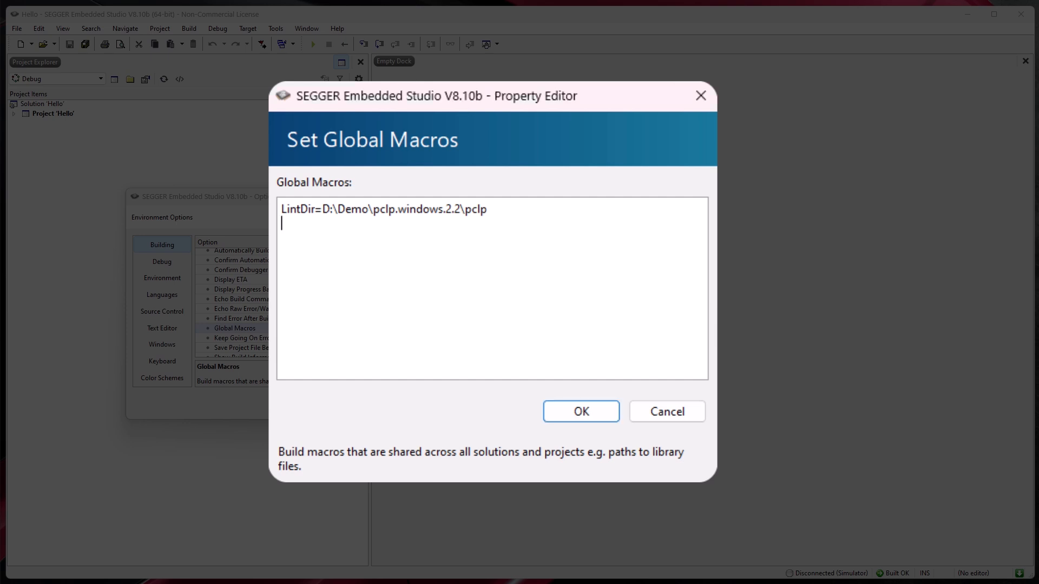
{"action": "type", "text": "LintExecutable="}
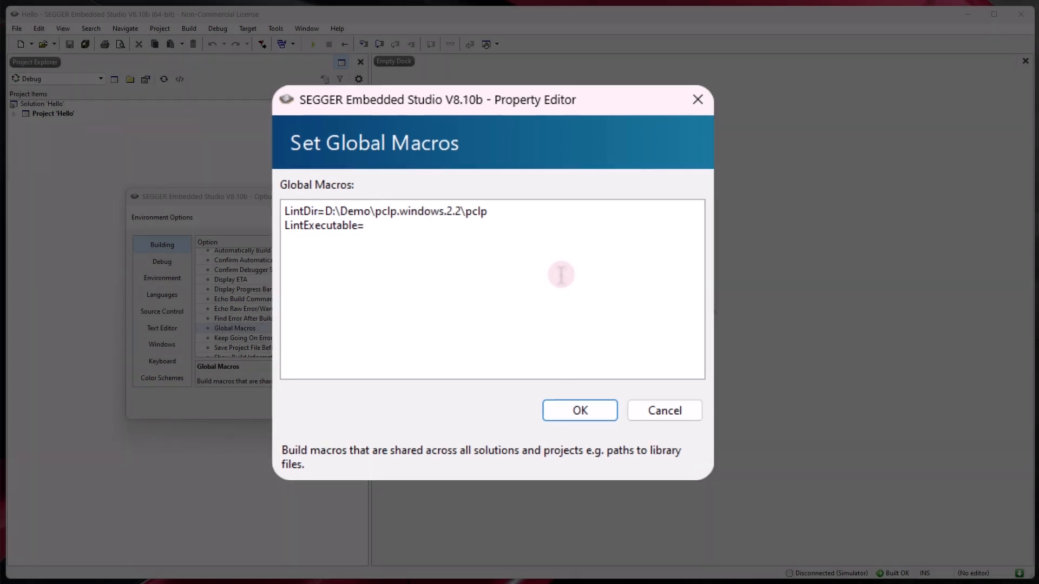
{"action": "key", "text": "alt+Tab"}
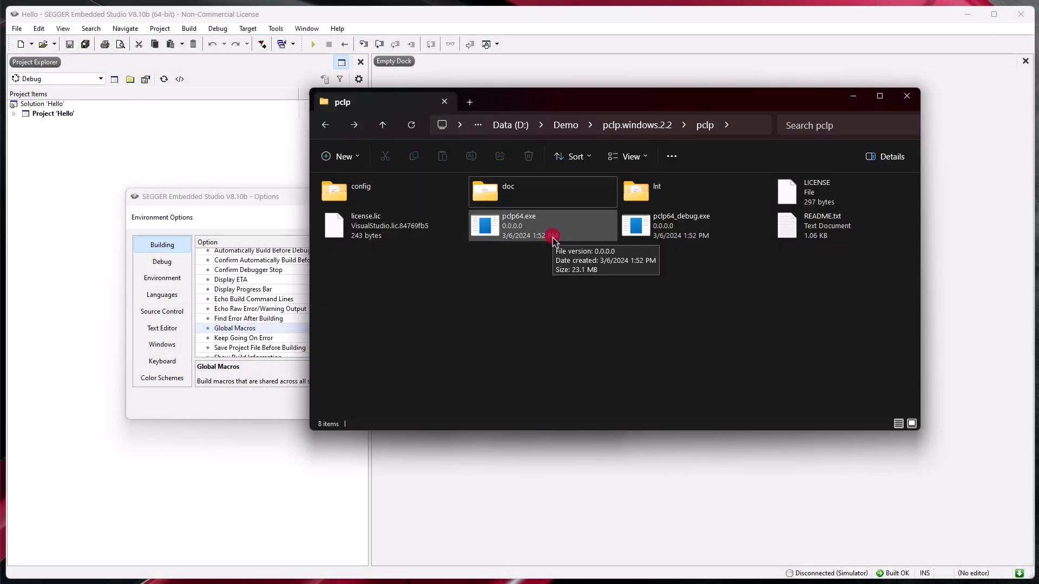
{"action": "left_click", "coordinate": [846, 98]}
{"action": "type", "text": "pclp64.exe"}
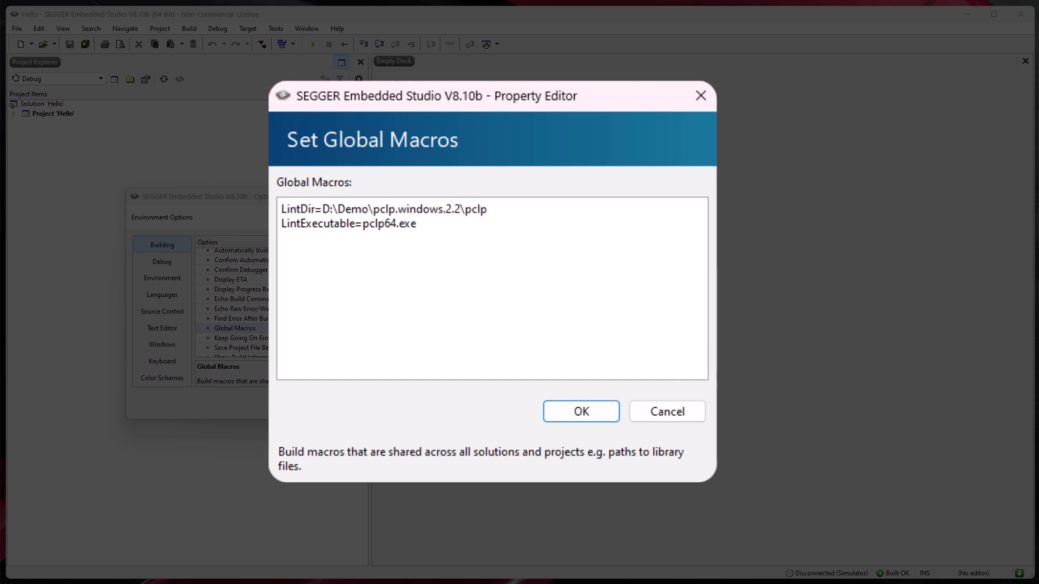
Add the global macro LintConfiguration=co-segger.lnt, taking the file name from the config folder, and accept the macros and options.
{"action": "type", "text": "LintConfiguration="}
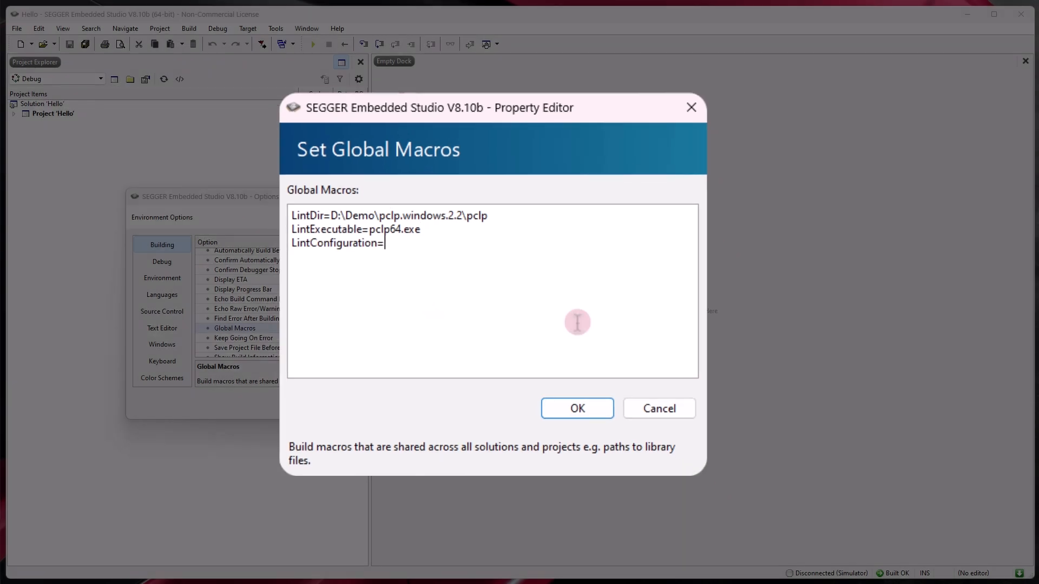
{"action": "key", "text": "alt+Tab"}
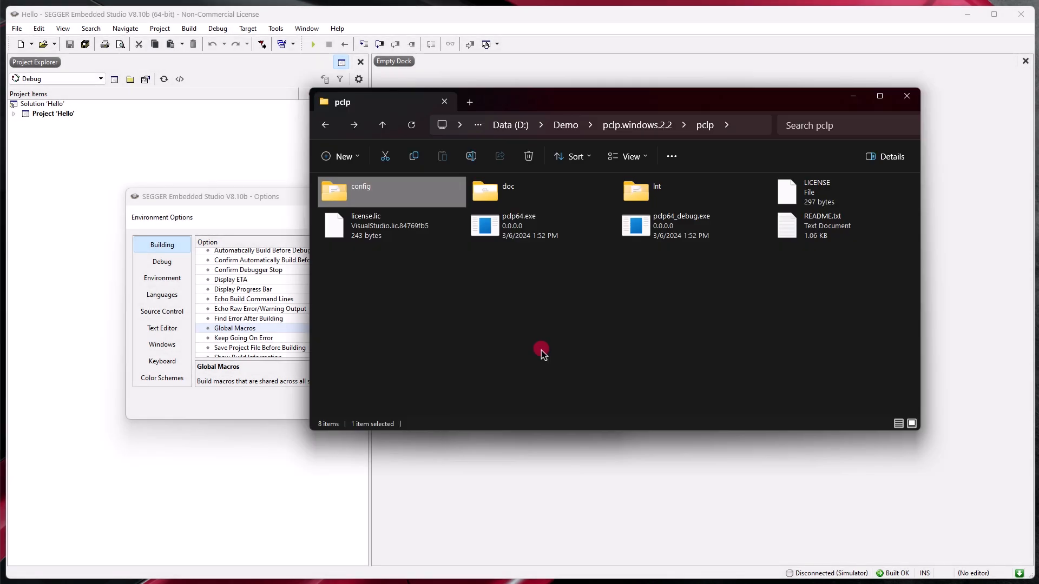
{"action": "double_click", "coordinate": [440, 204]}
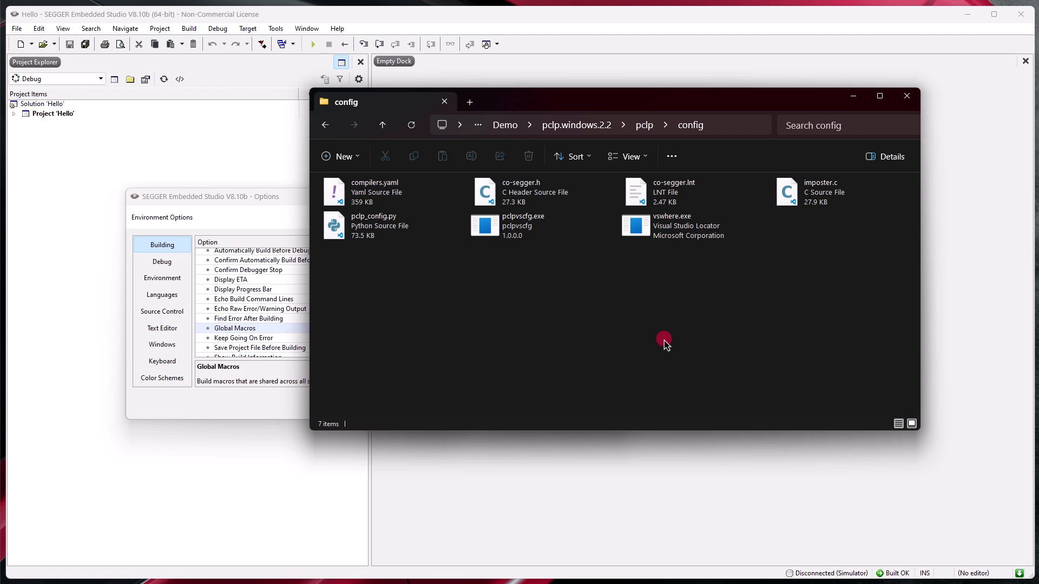
{"action": "left_click", "coordinate": [712, 184]}
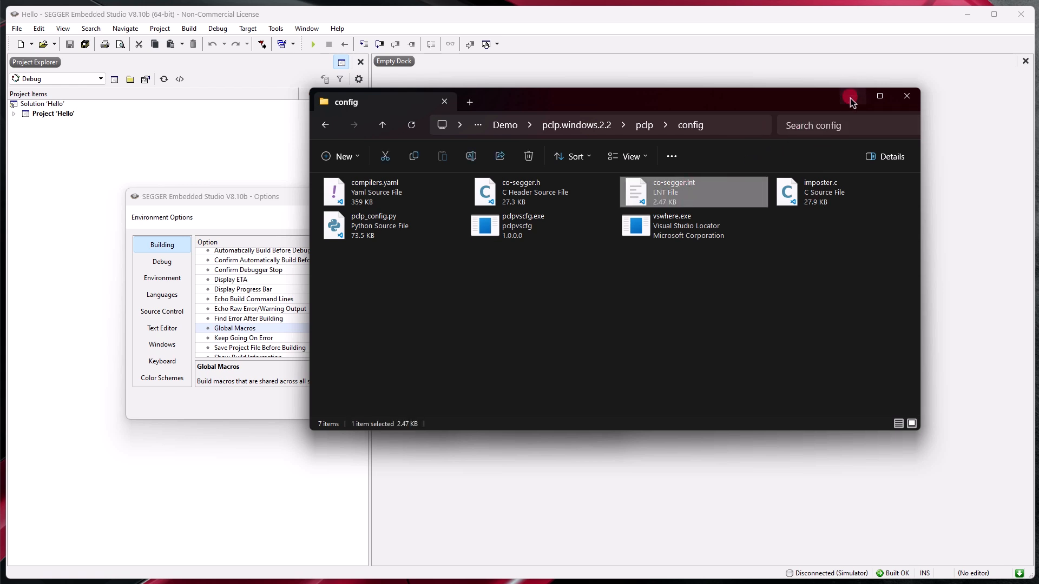
{"action": "left_click", "coordinate": [851, 99]}
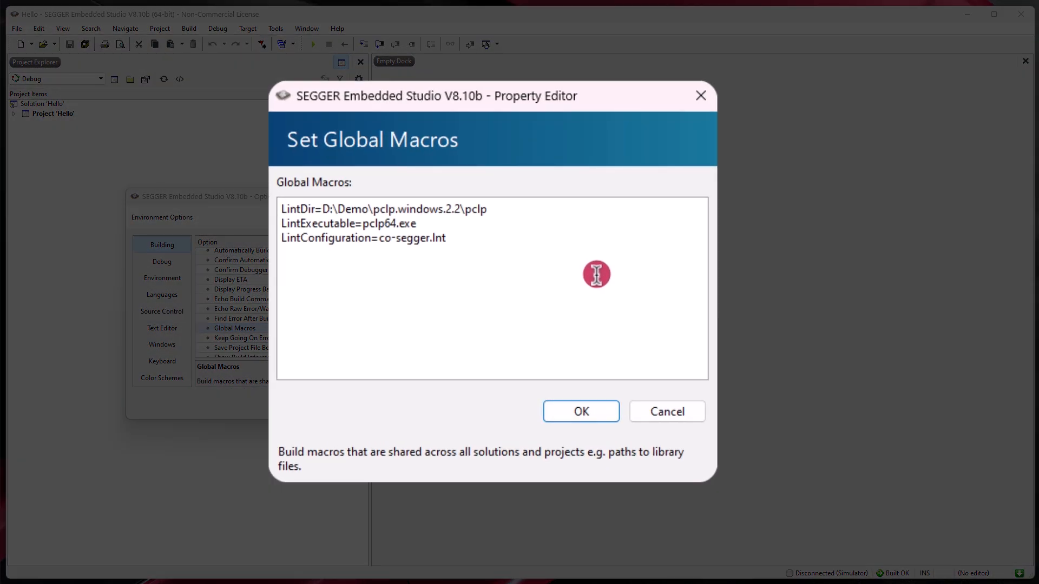
{"action": "left_click", "coordinate": [589, 406]}
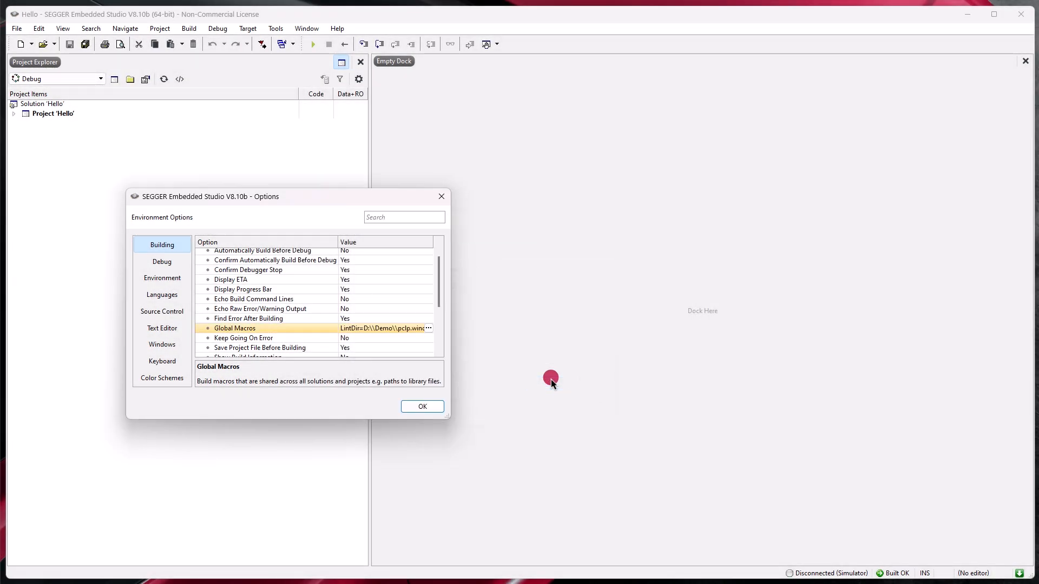
{"action": "left_click", "coordinate": [427, 408]}
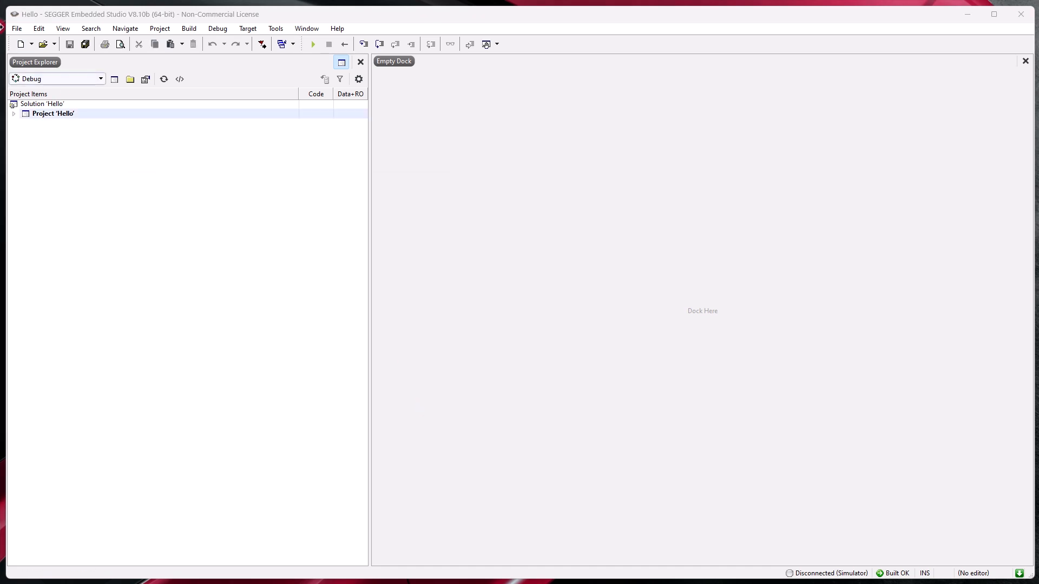
Open the external tools configuration and insert the PC-lint Plus item Tool.PClintPlus, matching *.c;*.cpp, with its commands inside the tools element.
{"action": "left_click", "coordinate": [17, 28]}
{"action": "mouse_move", "coordinate": [56, 89]}
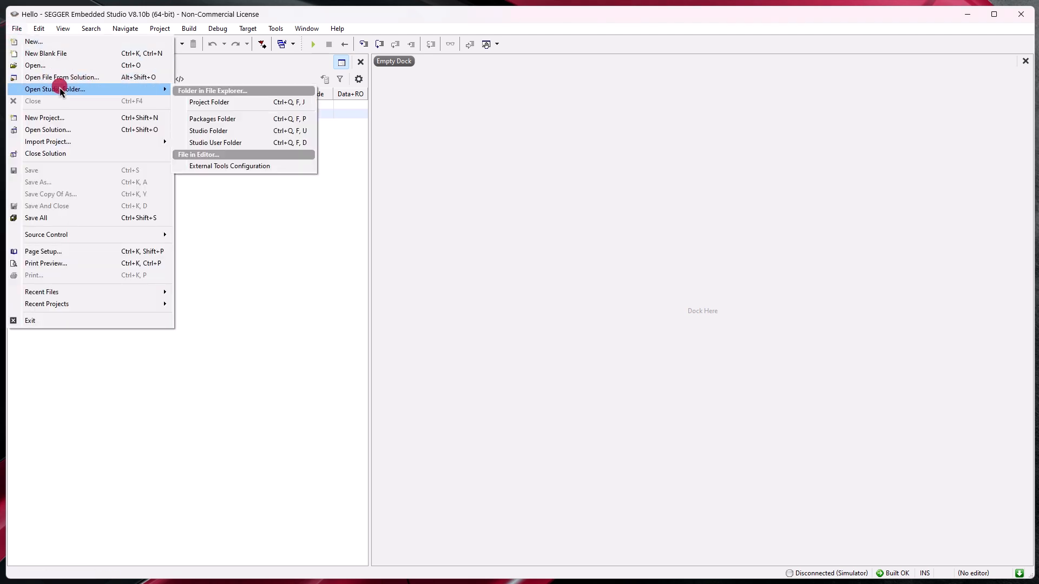
{"action": "left_click", "coordinate": [234, 168]}
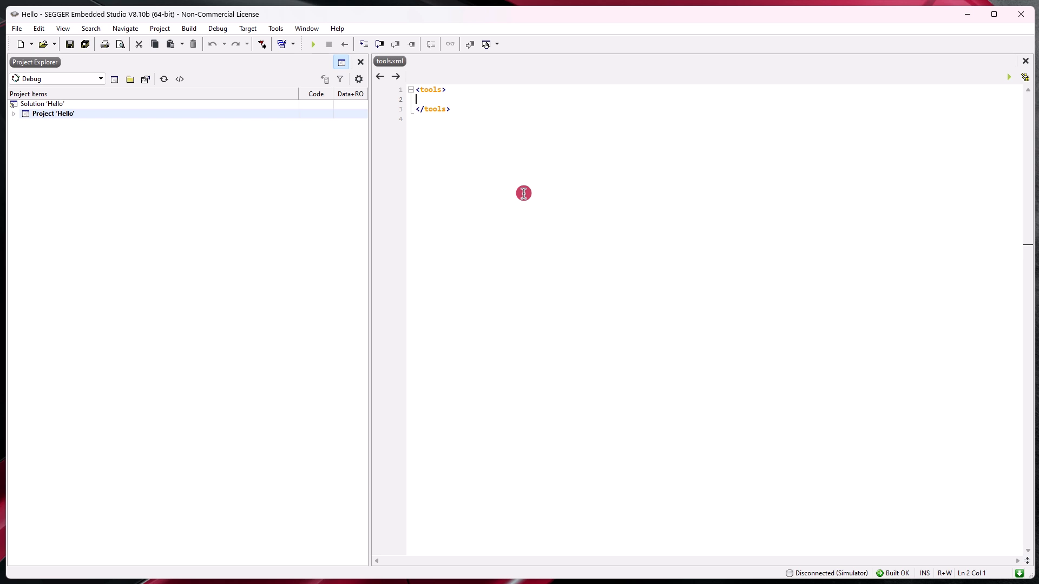
{"action": "type", "text": "<!-- PC-lint Plus - https://pclintplus.com/ --> <item name=\"Tool.PClintPlus\"> <menu>&amp;PC-lint Plus</menu> <text>PC-lint Plus</text> <tip>Use PC-lint Plus to analyze the selected file or folder</tip> <key>Ctrl+L, Ctrl+P</key> <match>*.c;*.cpp</match> <message>Analyzing</message> <commands> &quot;$(LintDir)/$(LintExecutable)&quot; -i&quot;$(LintDir)/lnt&quot; &quot;$(LintDir)/lnt/$(LintConfiguration)&quot; &quot;$(DEFINES)&quot; $(INCLUDES) -u -b +ffn -width(0,4) -hF1 &quot;-format_category[info,Info]&quot; &quot;-format_category[supplemental,note: supplemental]&quot; &quot;-format=%f:%l:%C:\\s%t:\\s%m [-e%n]&quot; &quot;$(InputPath)&quot; </commands> </item>"}
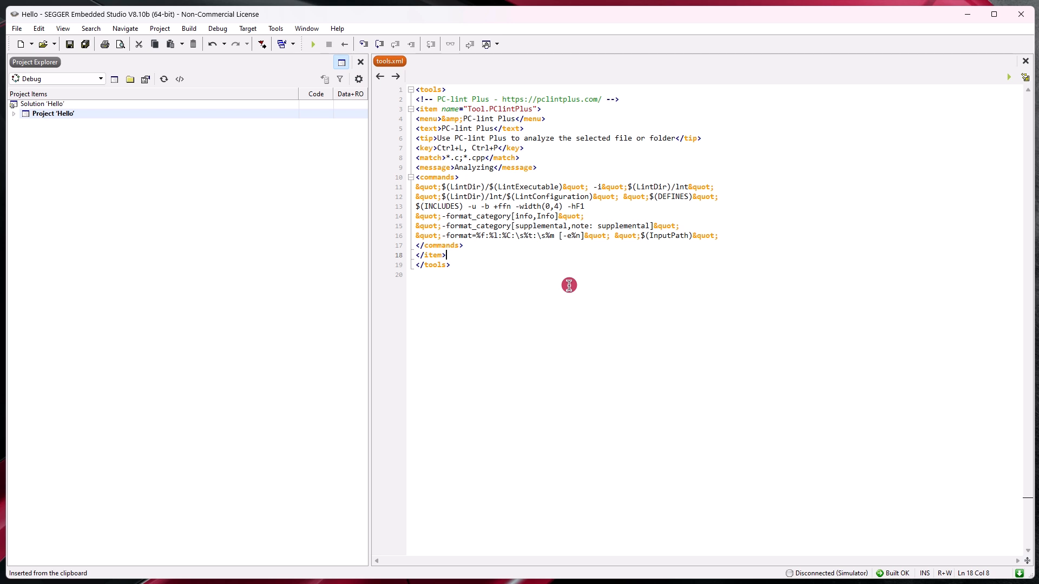
Remove the line breaks inside the commands element of tools.xml so the entire lint command stands on a single line.
{"action": "left_click", "coordinate": [415, 245]}
{"action": "key", "text": "BackSpace"}
{"action": "left_click", "coordinate": [415, 236]}
{"action": "key", "text": "BackSpace"}
{"action": "left_click", "coordinate": [416, 226]}
{"action": "key", "text": "BackSpace"}
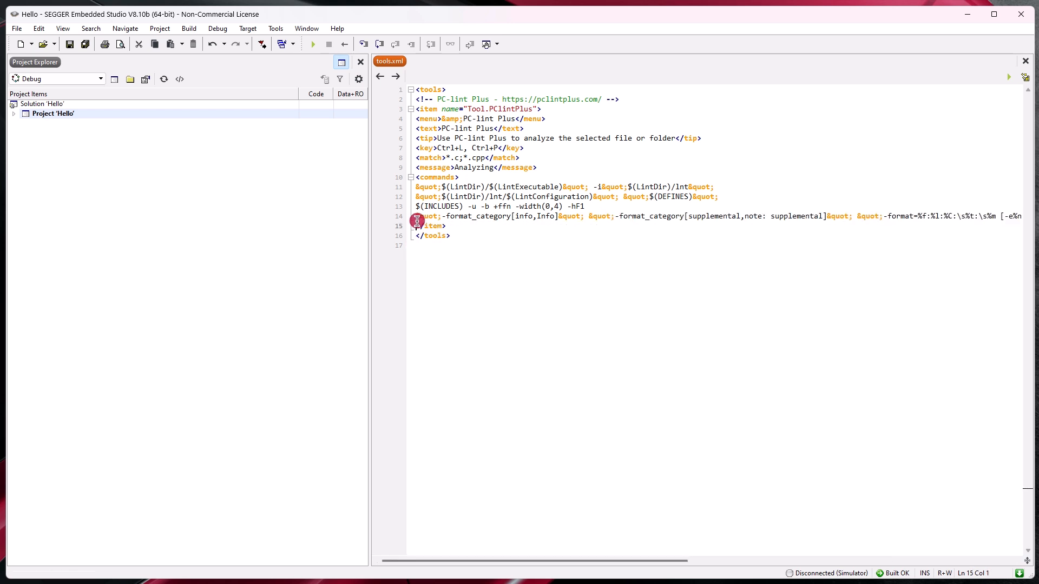
{"action": "left_click", "coordinate": [416, 217]}
{"action": "key", "text": "BackSpace"}
{"action": "left_click", "coordinate": [416, 207]}
{"action": "key", "text": "BackSpace"}
{"action": "left_click", "coordinate": [416, 197]}
{"action": "key", "text": "BackSpace"}
{"action": "left_click", "coordinate": [416, 187]}
{"action": "key", "text": "BackSpace"}
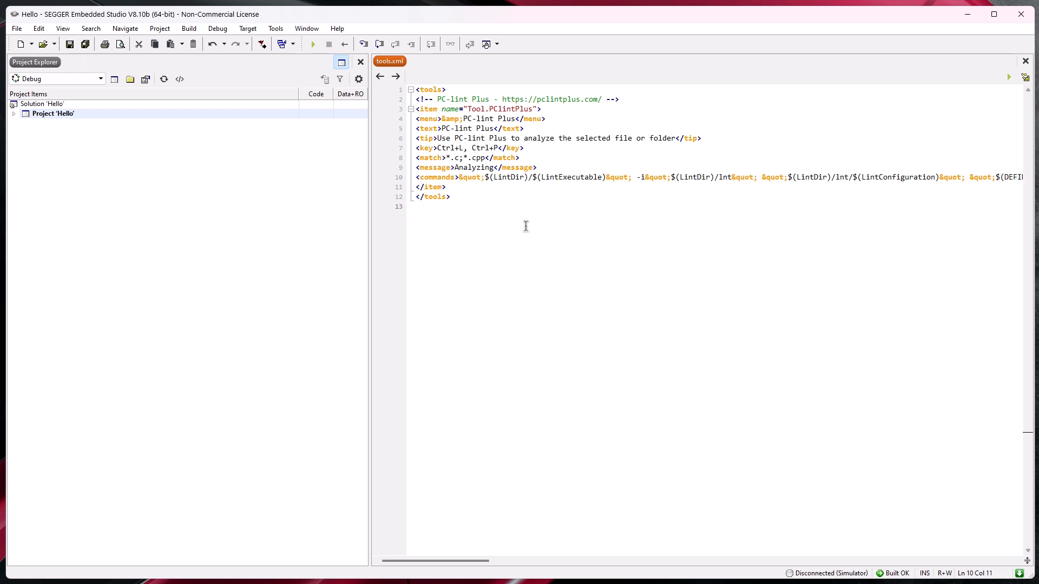
Save tools.xml and restart Embedded Studio to load the new external tool.
{"action": "left_click", "coordinate": [236, 207]}
{"action": "left_click", "coordinate": [17, 29]}
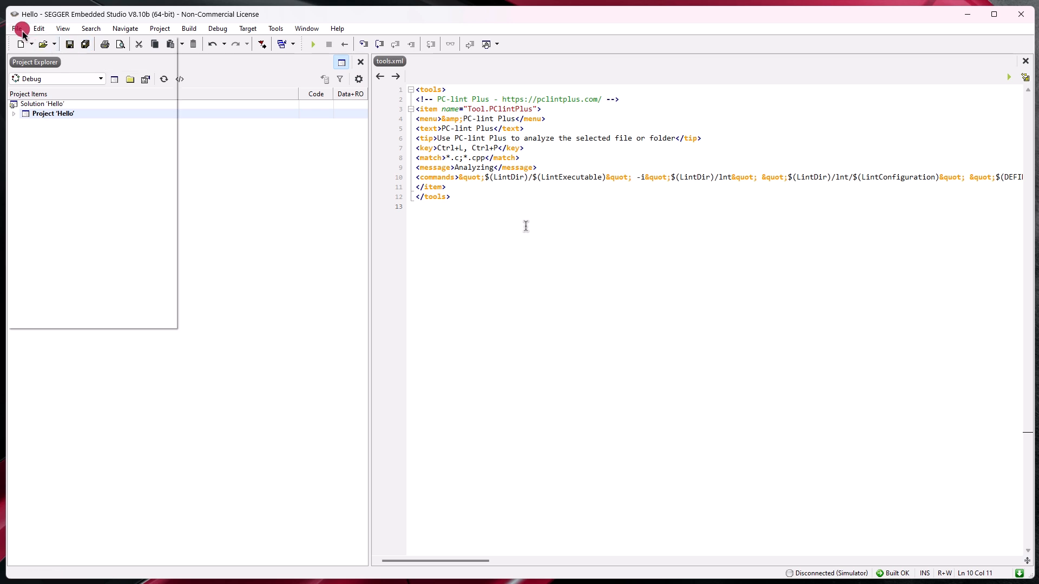
{"action": "left_click", "coordinate": [75, 196]}
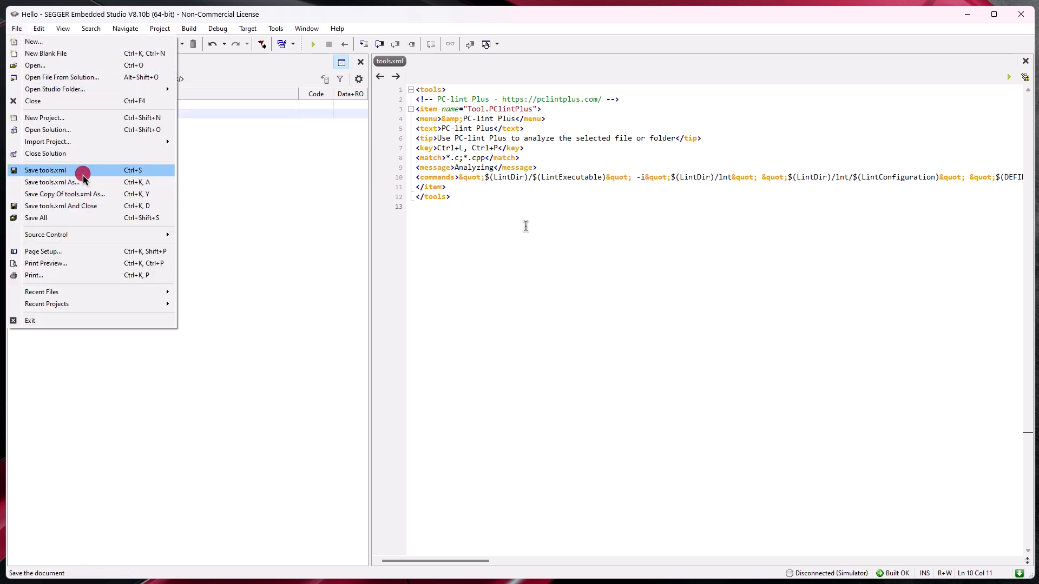
{"action": "left_click", "coordinate": [82, 173]}
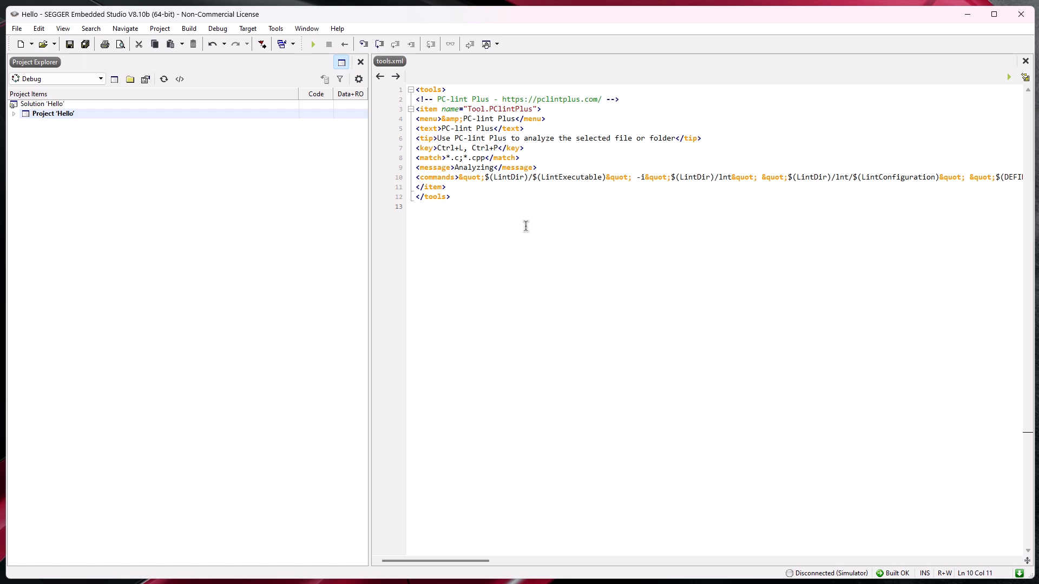
{"action": "left_click", "coordinate": [1021, 14]}
{"action": "left_click", "coordinate": [599, 557]}
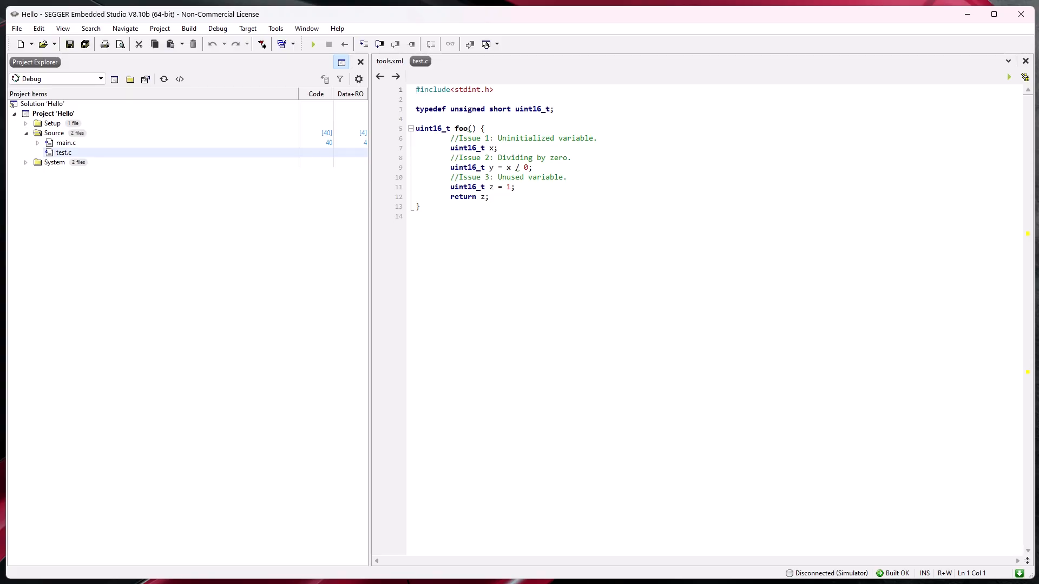
Run the PC-lint Plus analysis on test.c in the project's Source folder.
{"action": "left_click", "coordinate": [75, 154]}
{"action": "right_click", "coordinate": [76, 155]}
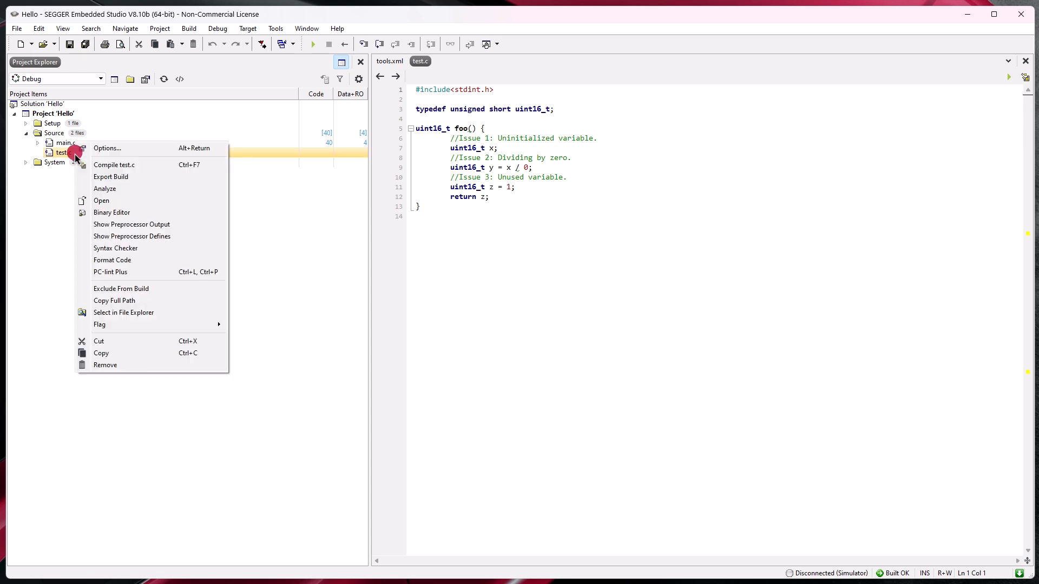
{"action": "left_click", "coordinate": [111, 274]}
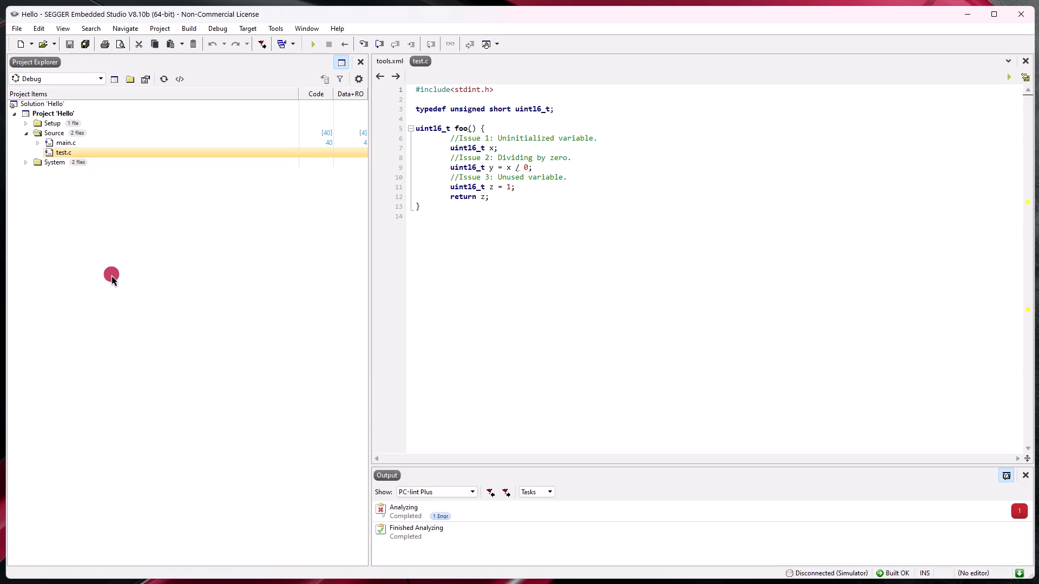
Expand the PC-lint Plus results for test.c and jump to the source line of the division by 0 error.
{"action": "left_click", "coordinate": [377, 525]}
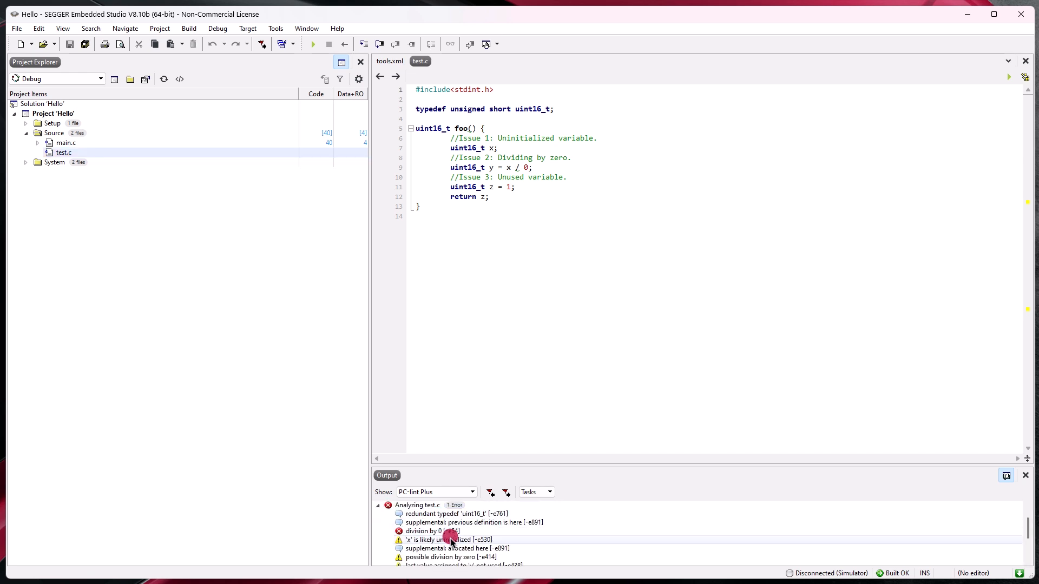
{"action": "left_click", "coordinate": [475, 531]}
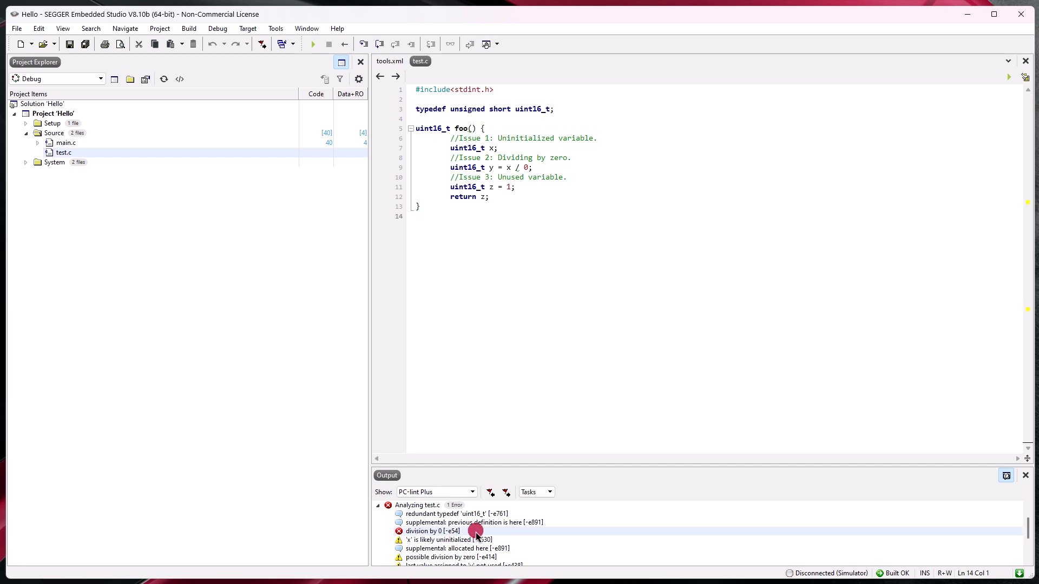
{"action": "double_click", "coordinate": [475, 531]}
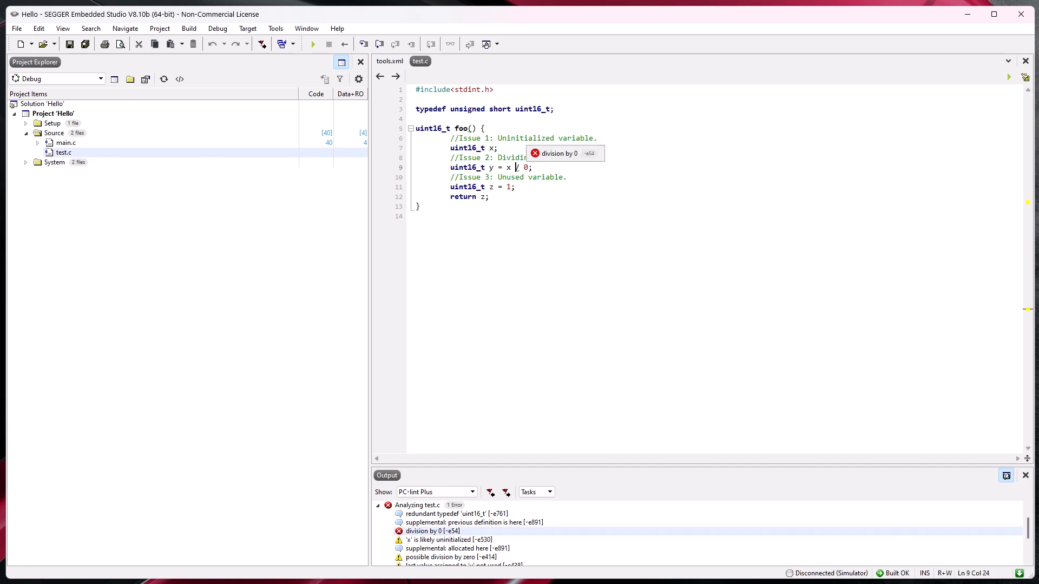
Change the divisor in the assignment of y in test.c to 1.
{"action": "left_click", "coordinate": [528, 168]}
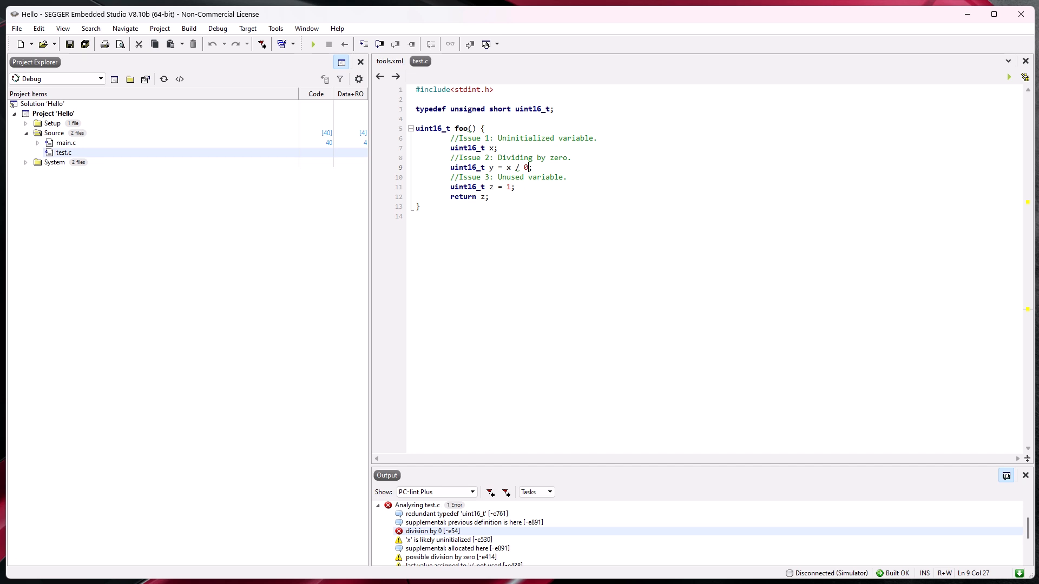
{"action": "key", "text": "BackSpace"}
{"action": "type", "text": "1"}
Jump to the source of the redundant typedef 'uint16_t' message and delete that typedef line with its extra blank line.
{"action": "left_click", "coordinate": [524, 513]}
{"action": "double_click", "coordinate": [525, 513]}
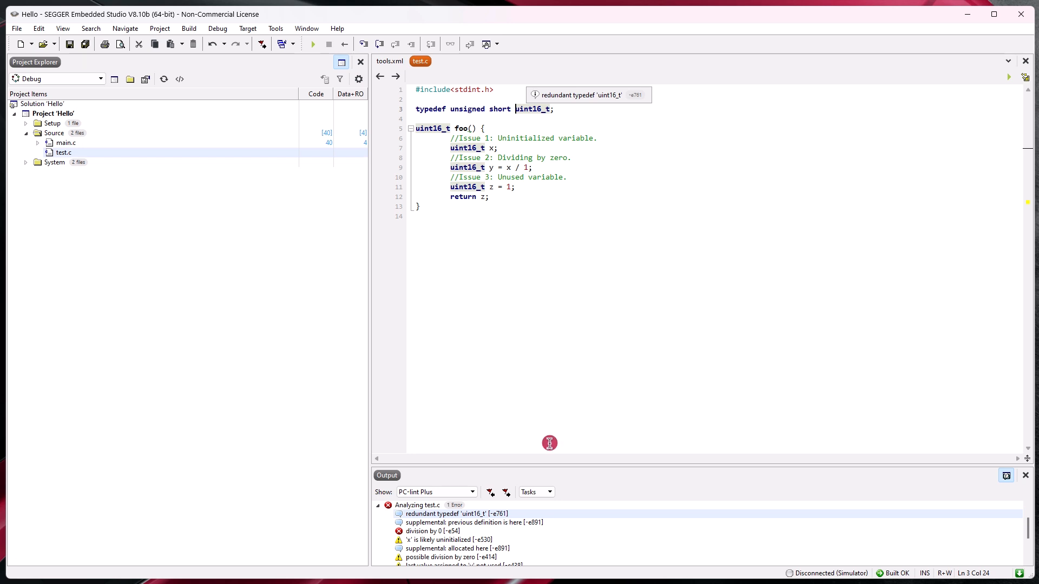
{"action": "triple_click", "coordinate": [557, 109]}
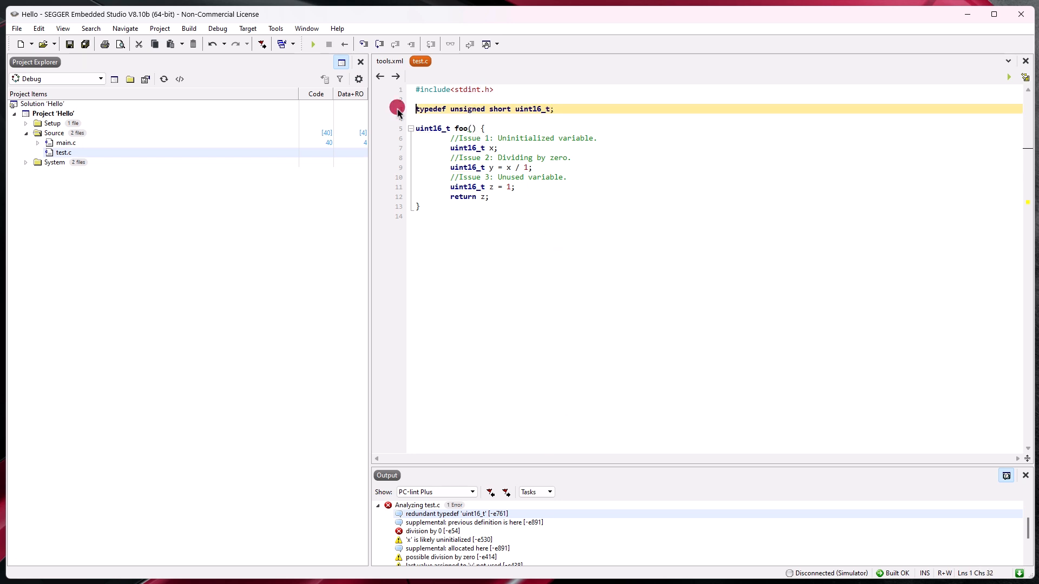
{"action": "key", "text": "BackSpace"}
{"action": "key", "text": "BackSpace"}
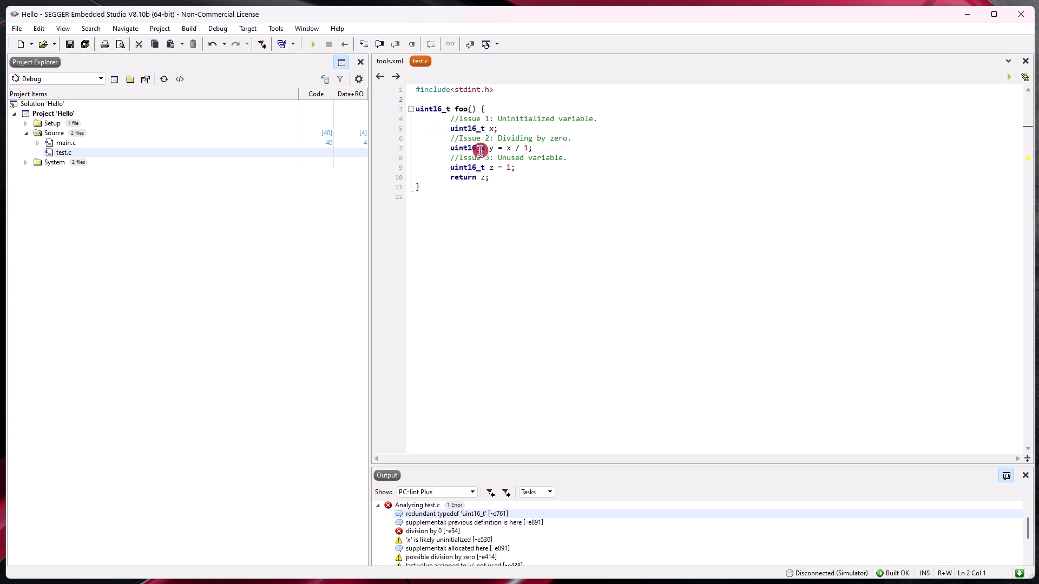
Save test.c and run the PC-lint Plus analysis on it again.
{"action": "left_click", "coordinate": [17, 28]}
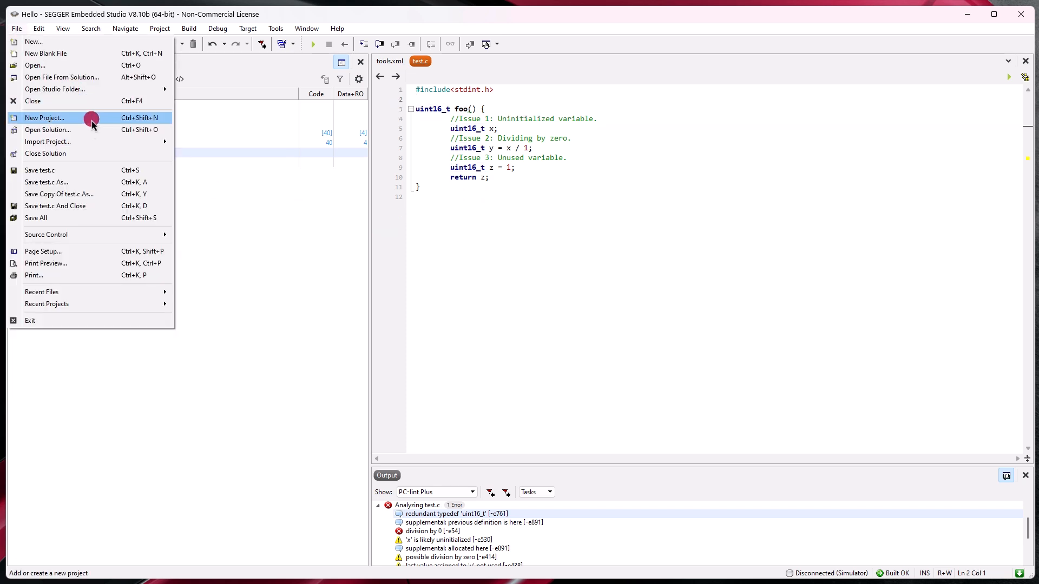
{"action": "left_click", "coordinate": [82, 172]}
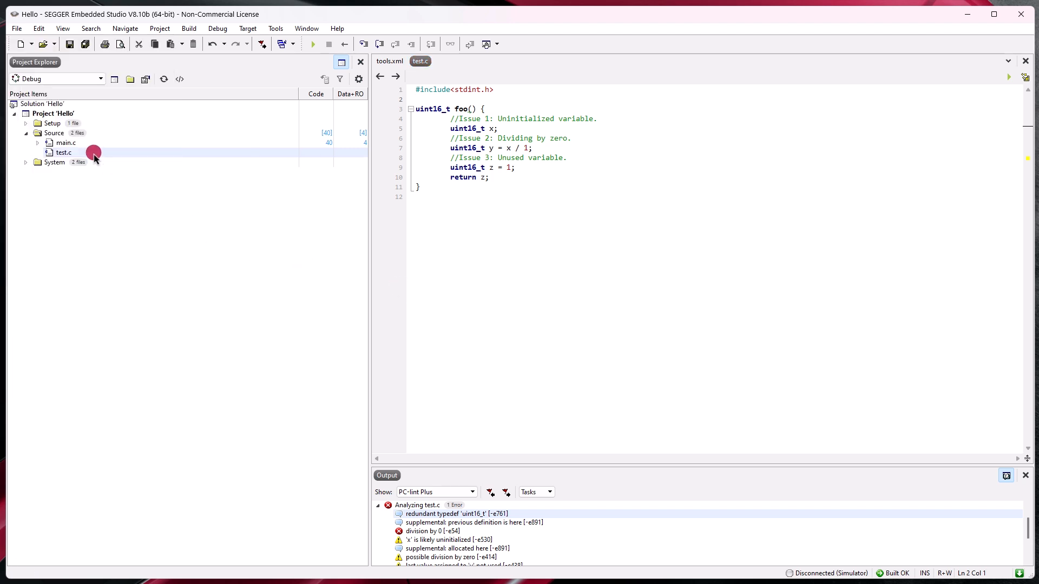
{"action": "left_click", "coordinate": [619, 269]}
{"action": "key", "text": "ctrl+l"}
{"action": "key", "text": "ctrl+p"}
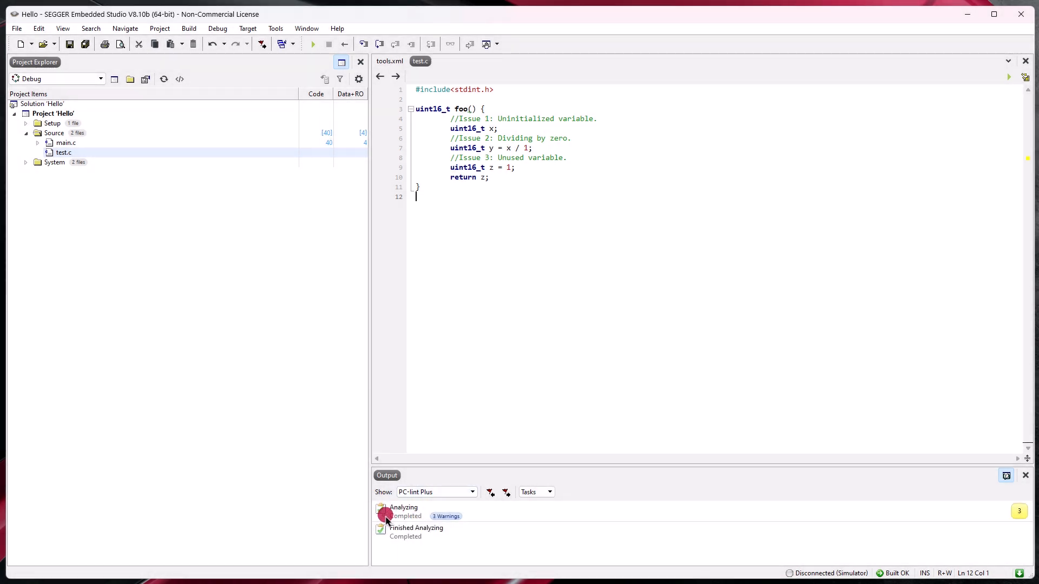
Expand the new PC-lint Plus results for test.c, go to where the uninitialized variable x is declared, and initialize it to 1.
{"action": "left_click", "coordinate": [384, 514]}
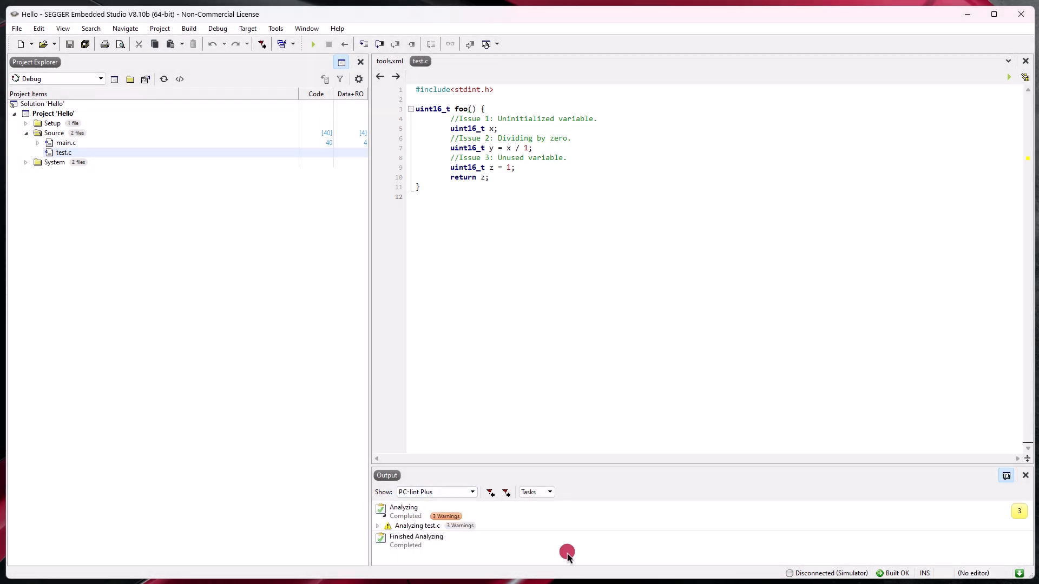
{"action": "left_click", "coordinate": [377, 525]}
{"action": "scroll", "coordinate": [501, 533], "scroll_direction": "down", "scroll_amount": 1}
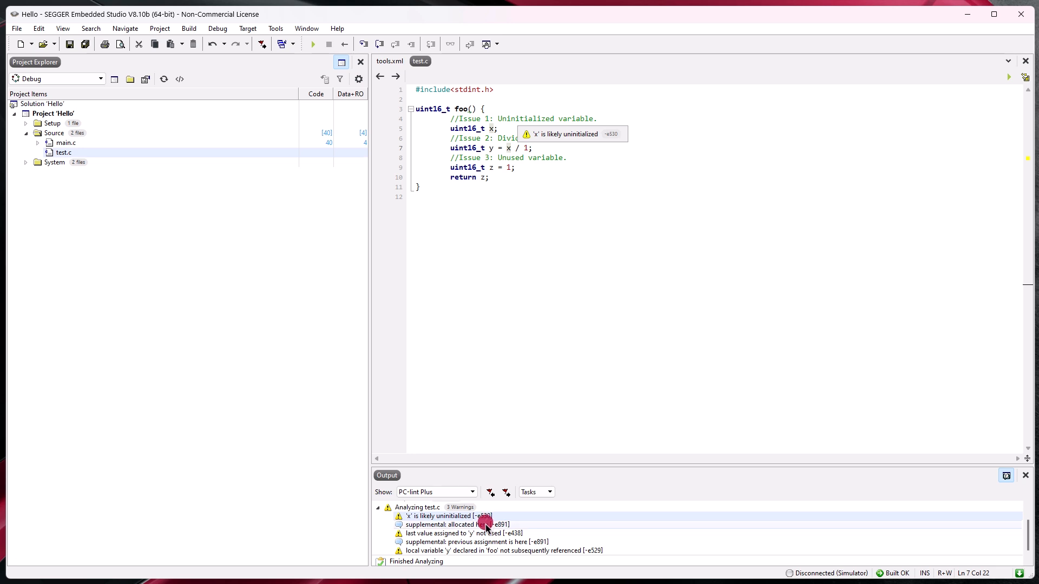
{"action": "left_click", "coordinate": [485, 525]}
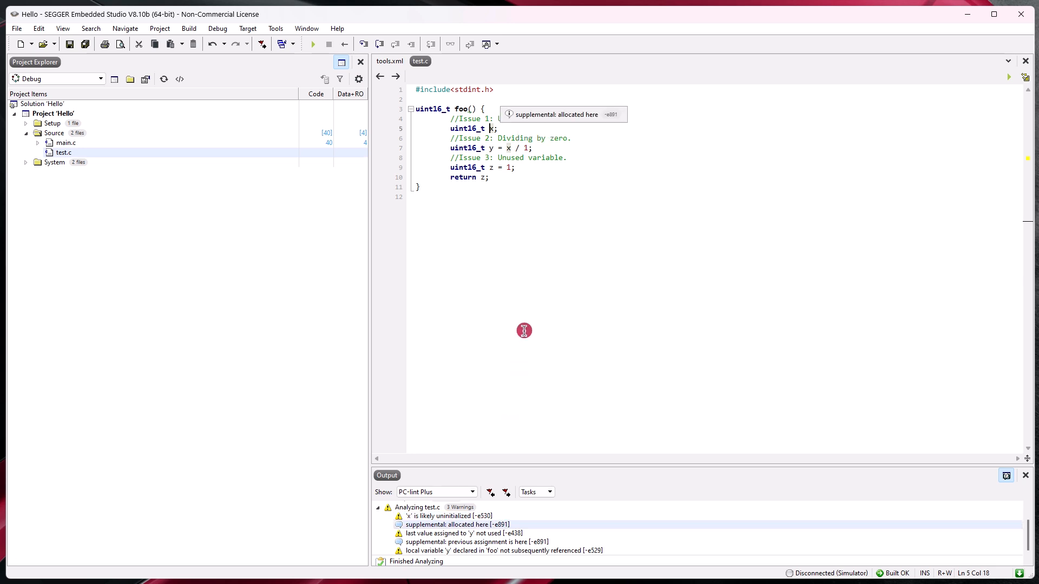
{"action": "key", "text": "Right"}
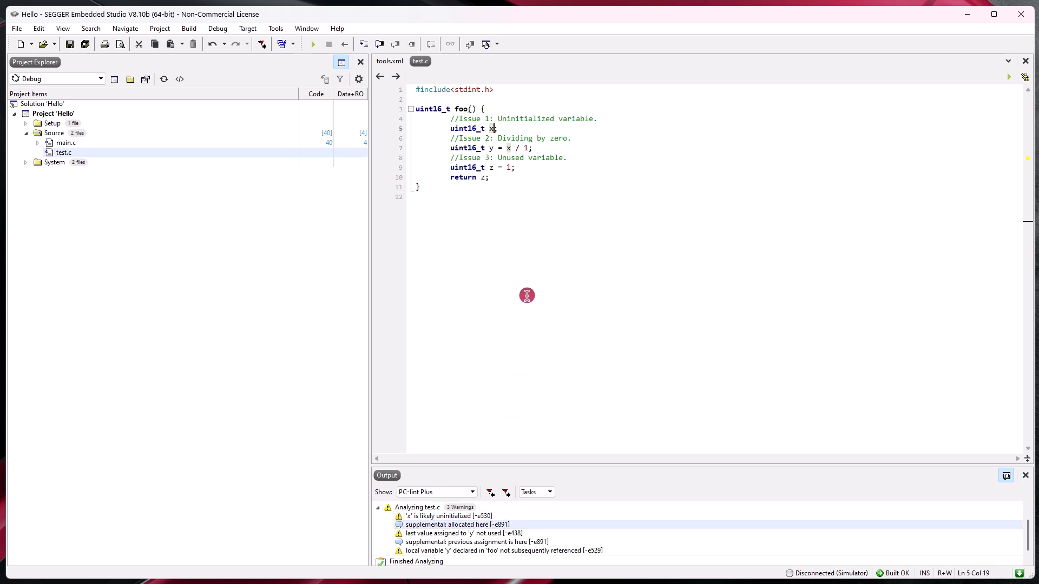
{"action": "type", "text": "=1"}
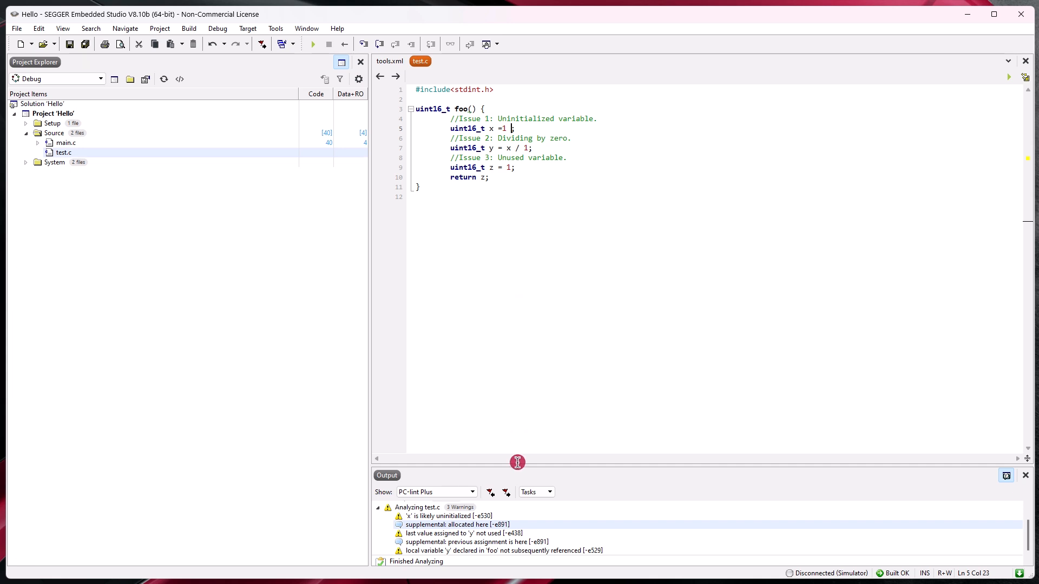
Follow the messages about the unused value of y to the source and assign y to z instead of the constant.
{"action": "left_click", "coordinate": [514, 534]}
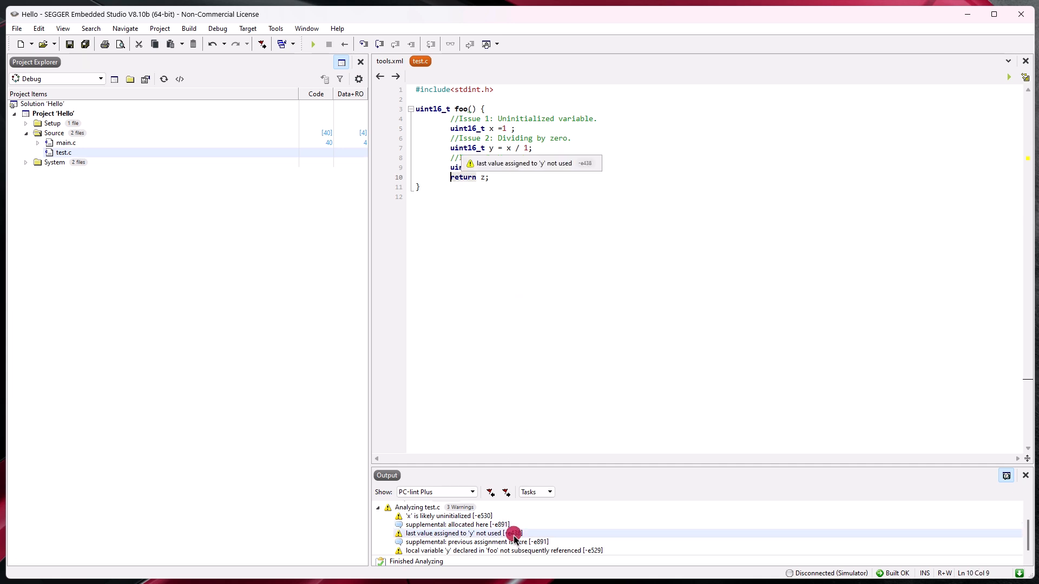
{"action": "left_click", "coordinate": [513, 543]}
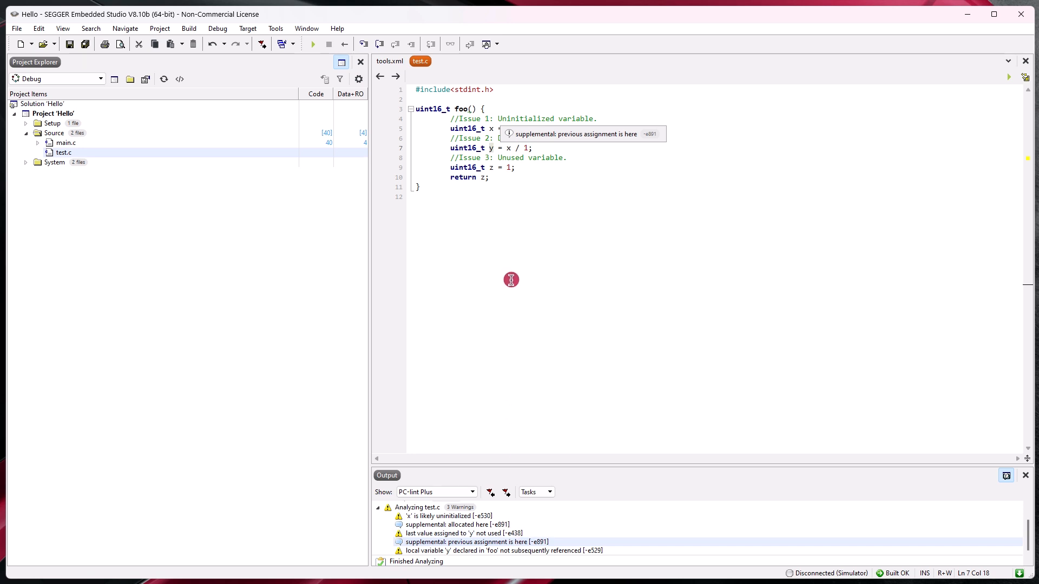
{"action": "left_click", "coordinate": [512, 168]}
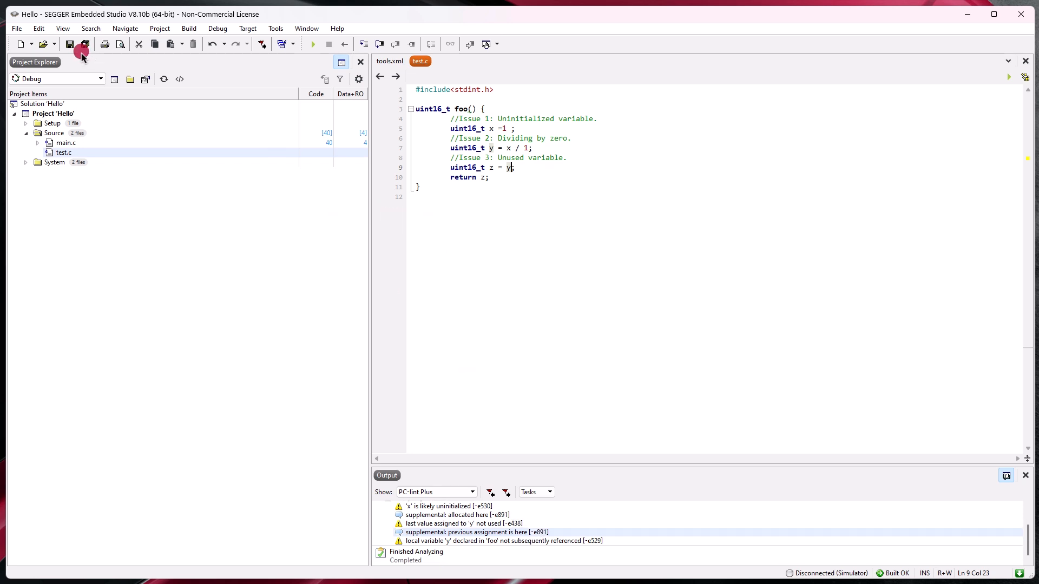
Save the corrected test.c and rerun PC-lint Plus on it from the project's Source folder.
{"action": "left_click", "coordinate": [17, 29]}
{"action": "left_click", "coordinate": [73, 174]}
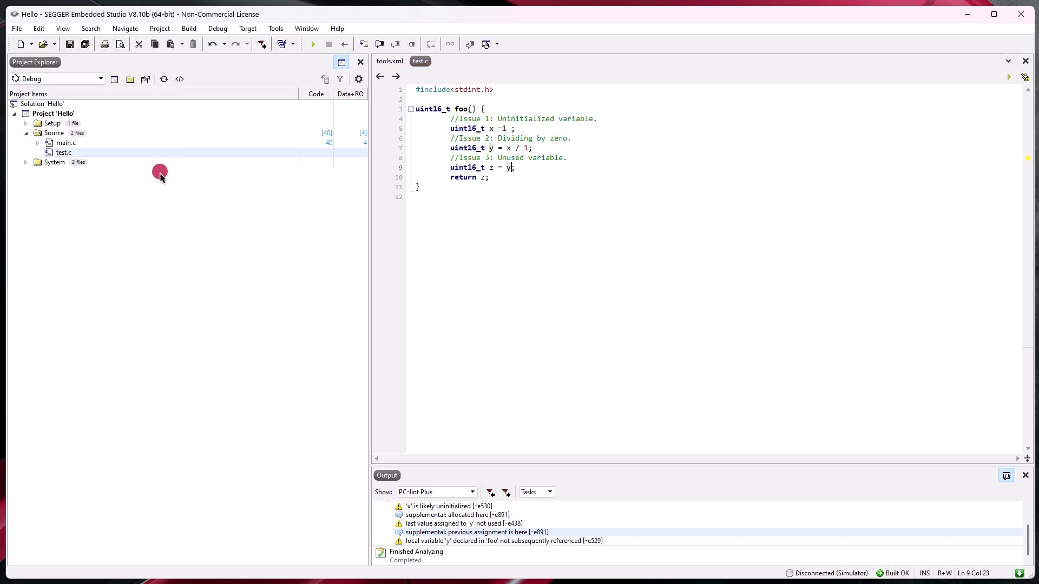
{"action": "right_click", "coordinate": [116, 153]}
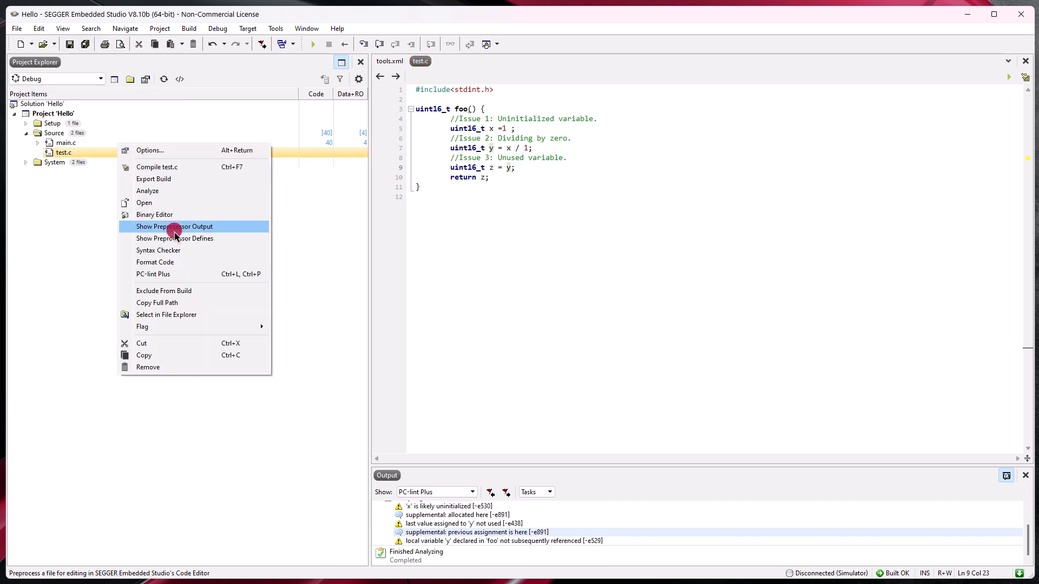
{"action": "left_click", "coordinate": [162, 274]}
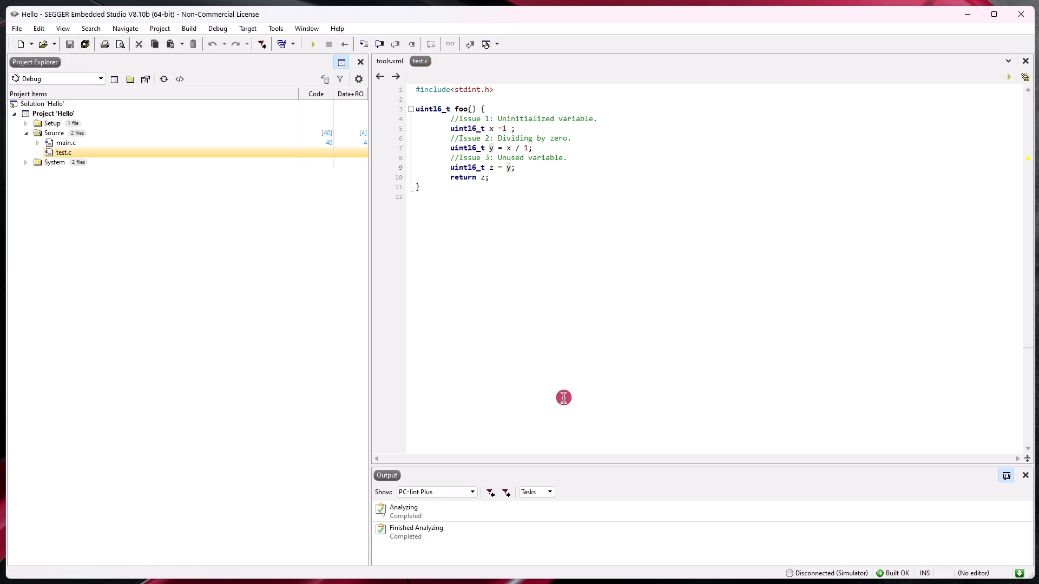